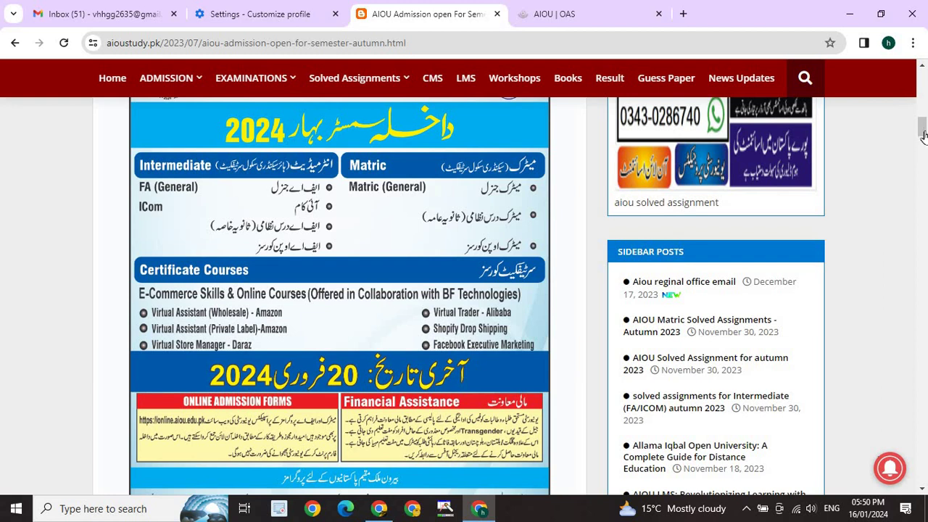
pyautogui.click(593, 13)
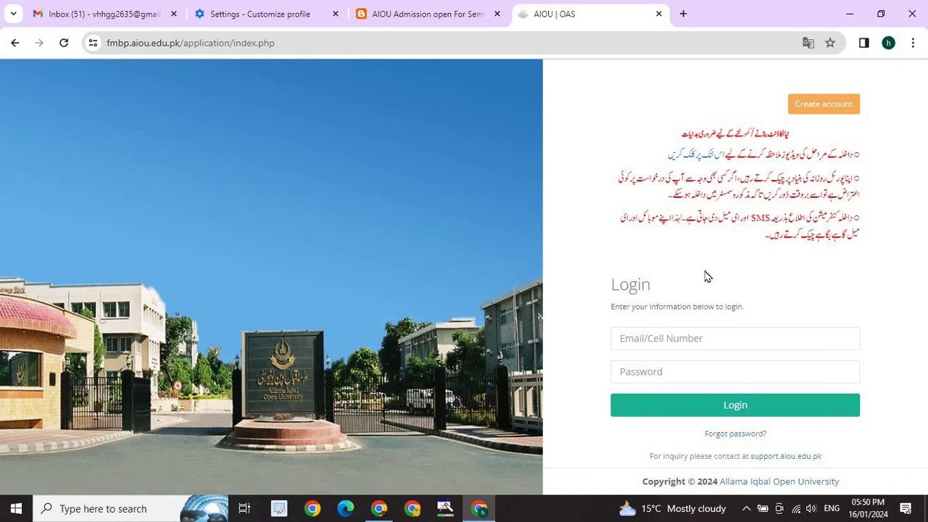
pyautogui.click(427, 12)
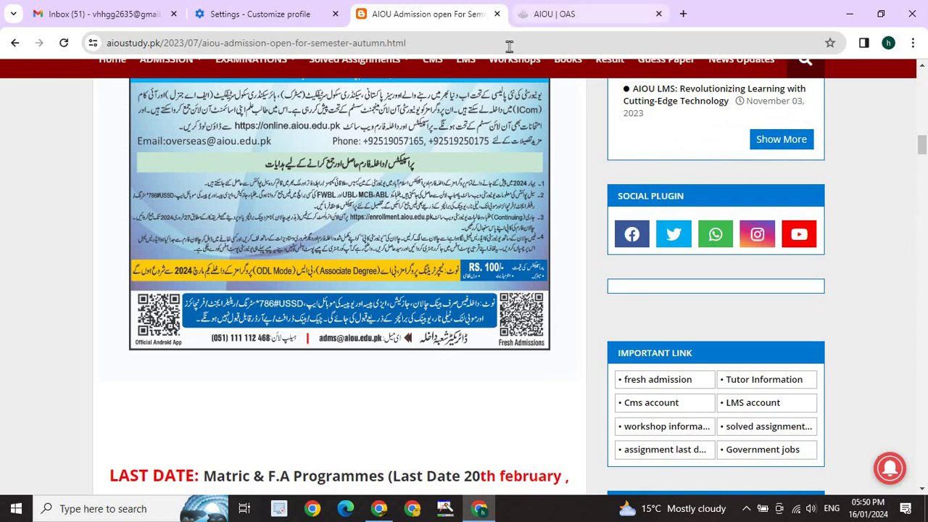
pyautogui.hotkey('ctrl', 'Tab')
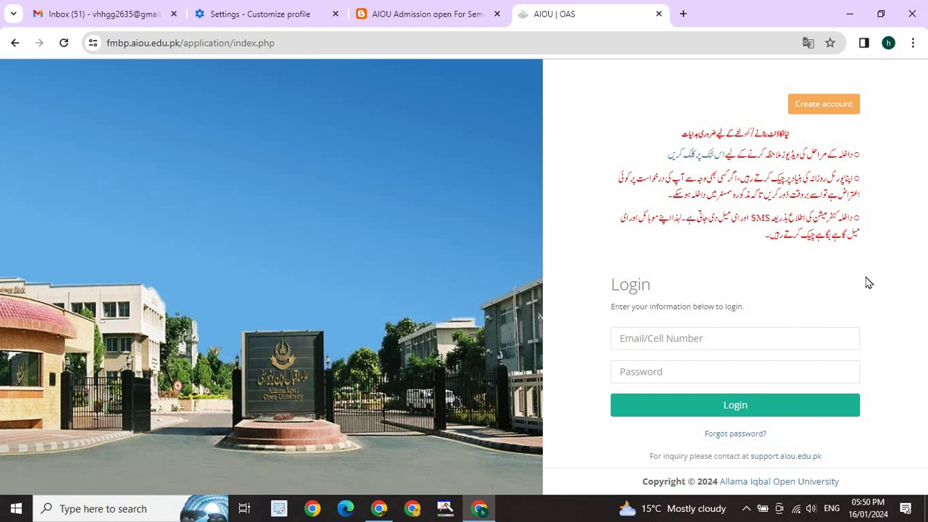
# Search for "aiou study" in a new browser tab and open the aioustudy.pk website.
pyautogui.click(683, 13)
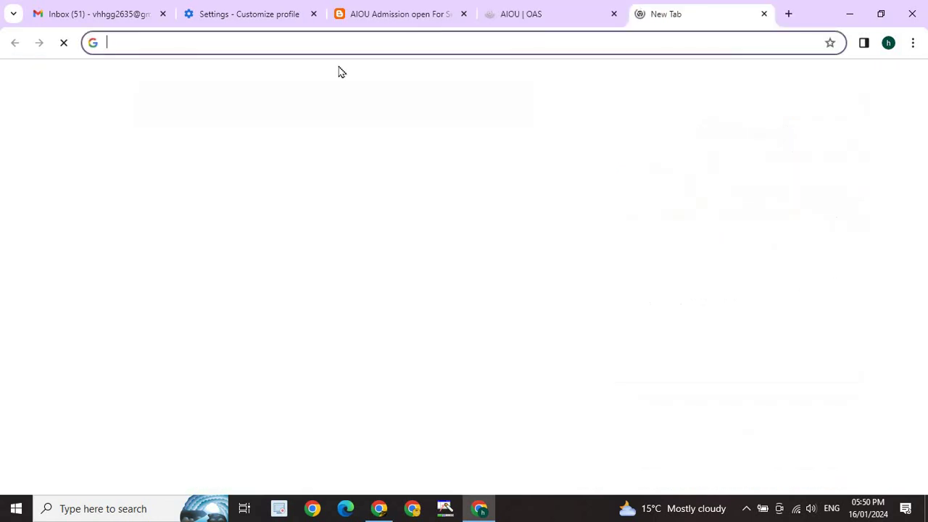
pyautogui.write('ai')
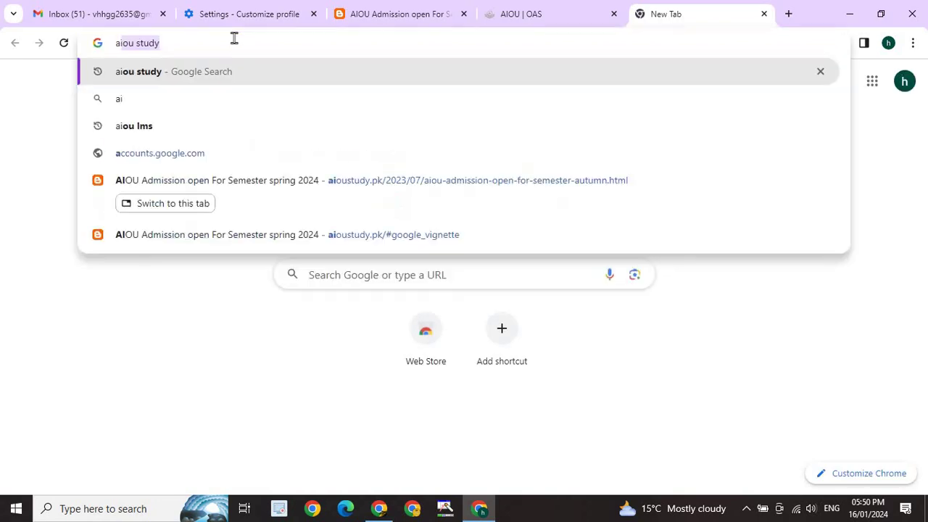
pyautogui.write('ou')
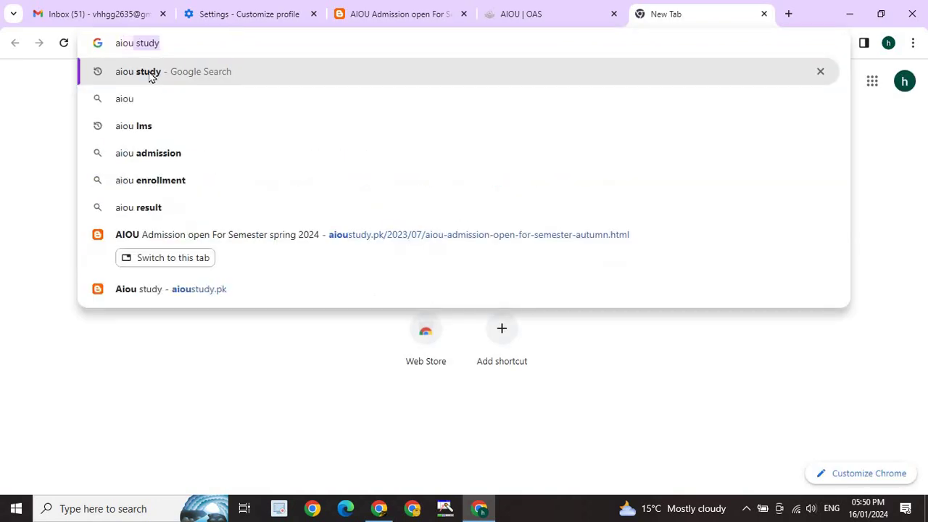
pyautogui.click(150, 73)
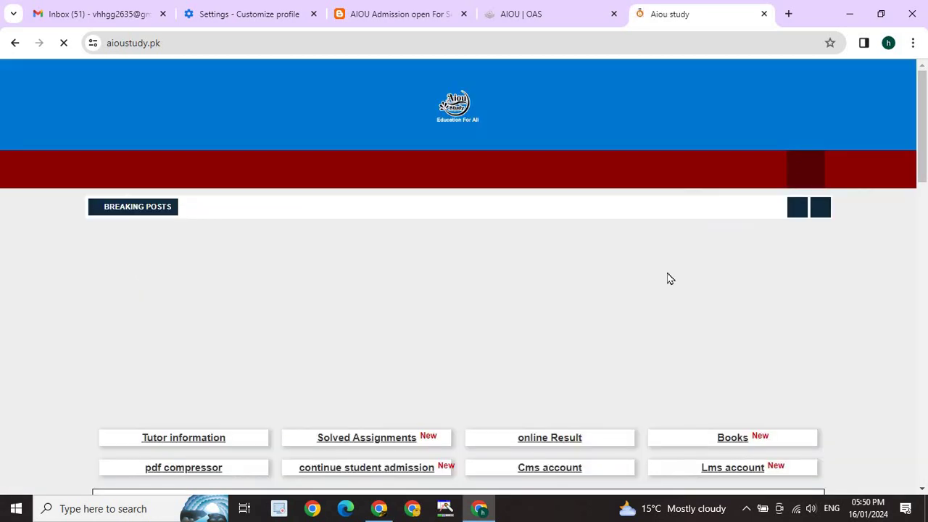
# Open the Admission spring 2024 page from the website's notice board.
pyautogui.scroll(-9, 925, 181)
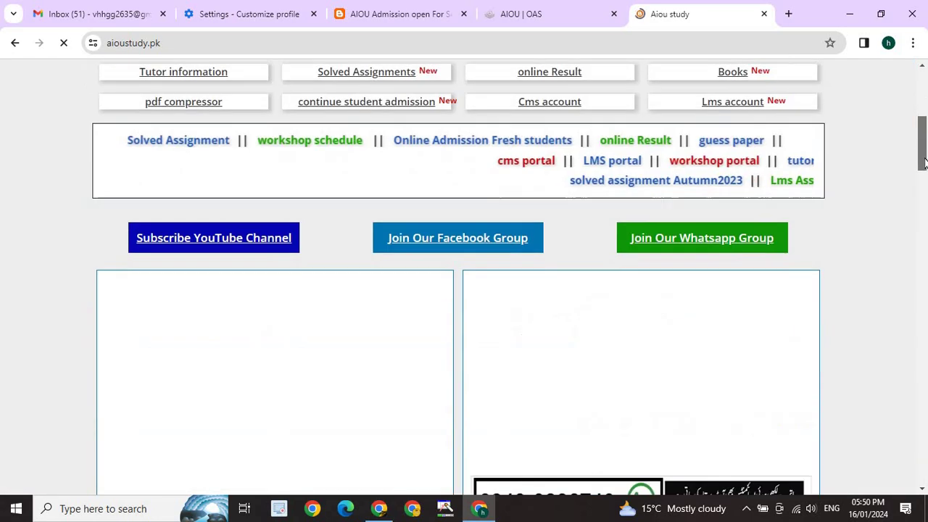
pyautogui.moveTo(925, 193); pyautogui.dragTo(925, 216)
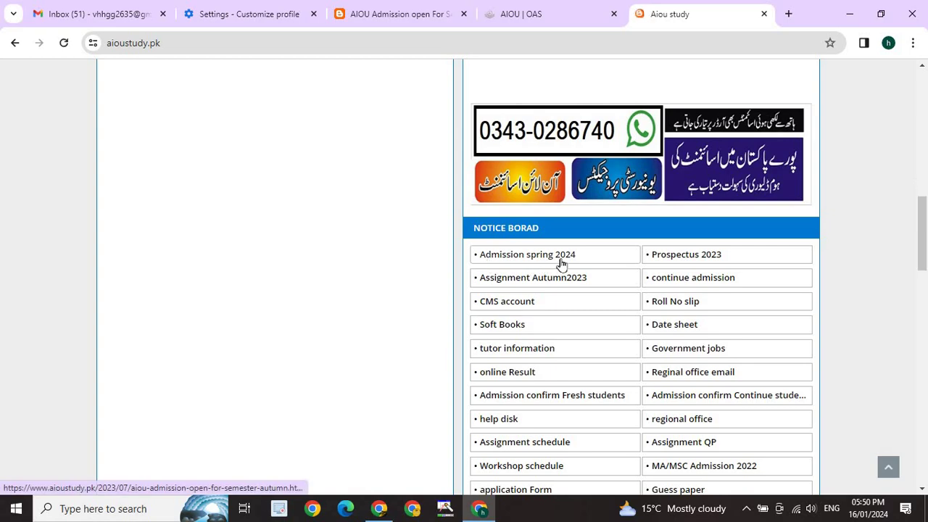
pyautogui.click(562, 265)
# Open the university's fresh admission page through the Apply Now link for online admission.
pyautogui.scroll(-10, 922, 134)
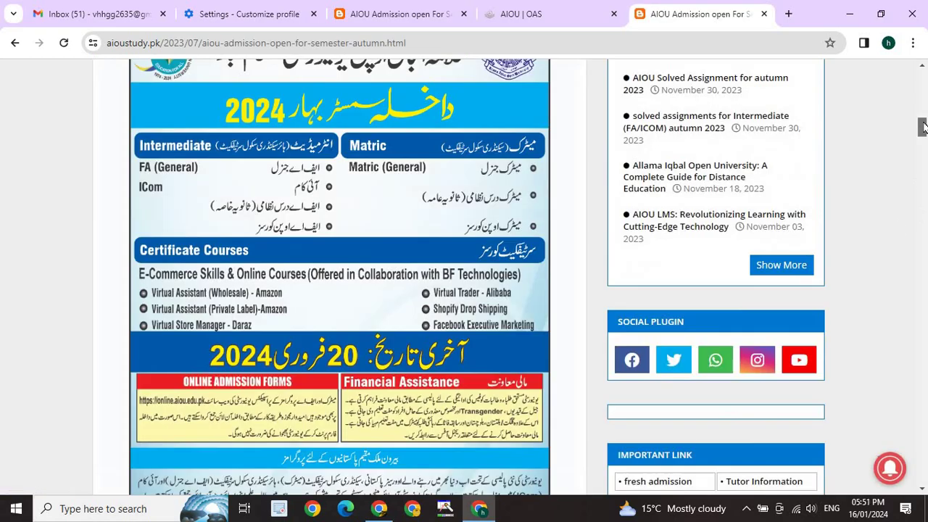
pyautogui.moveTo(922, 134); pyautogui.dragTo(923, 260)
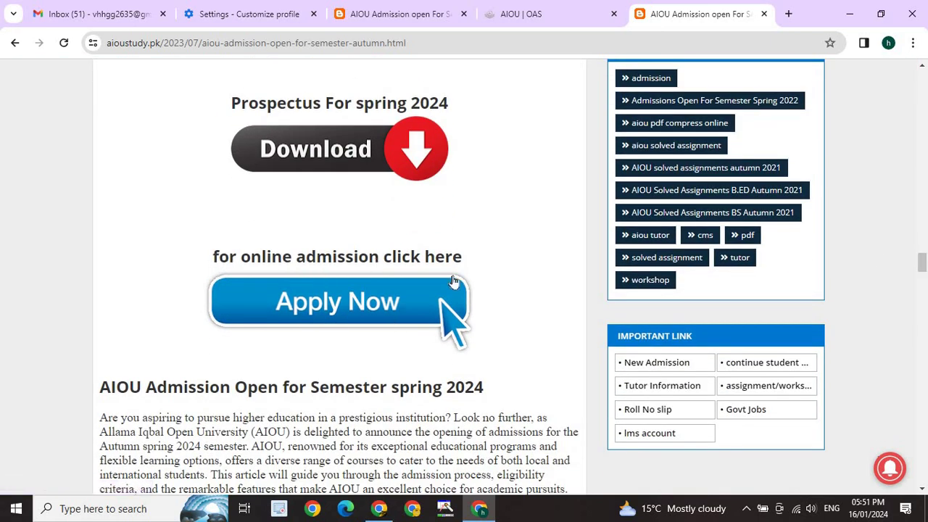
pyautogui.click(346, 303)
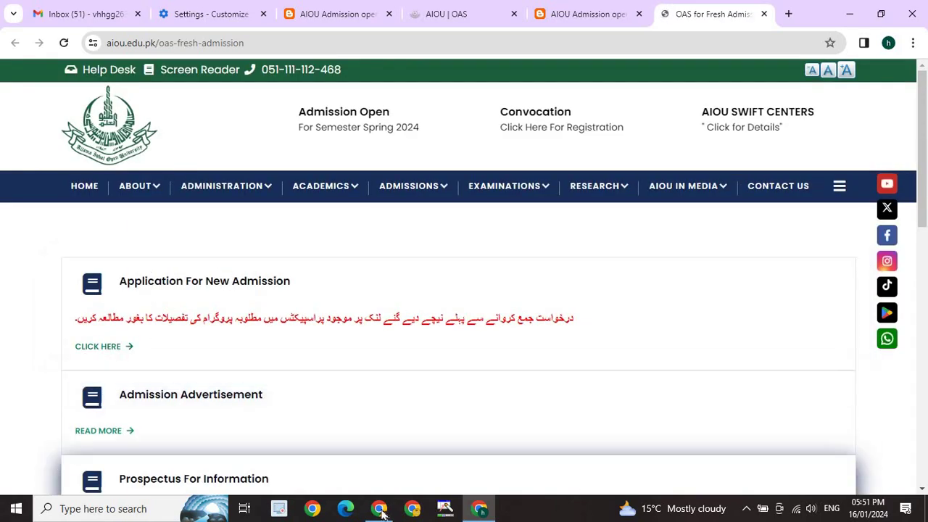
# Start the screen annotation tool and outline the Click Here link under Application For New Admission with a thick blue rectangle.
pyautogui.click(445, 509)
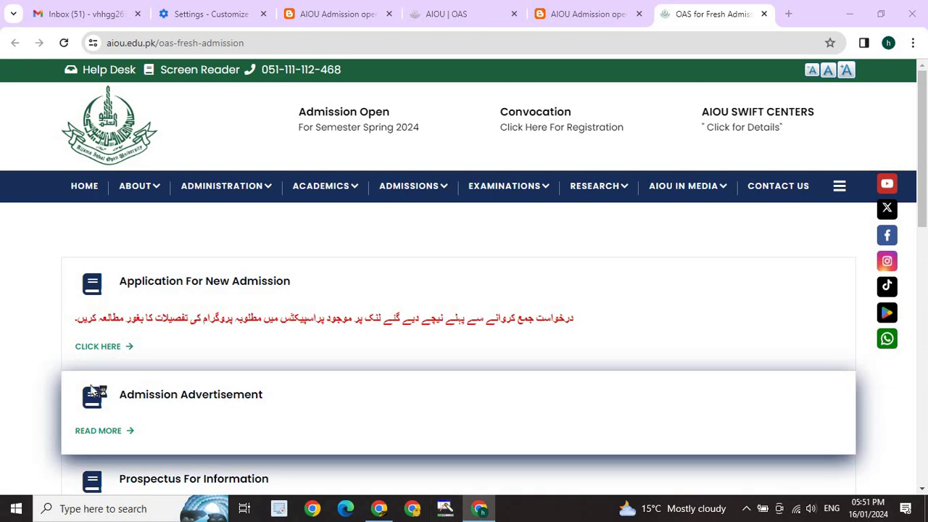
pyautogui.click(688, 37)
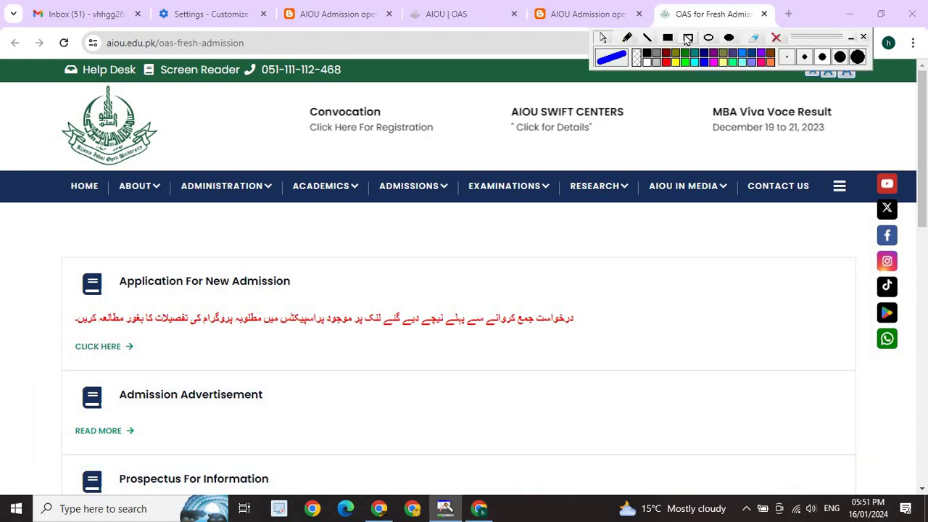
pyautogui.moveTo(62, 334); pyautogui.dragTo(185, 360)
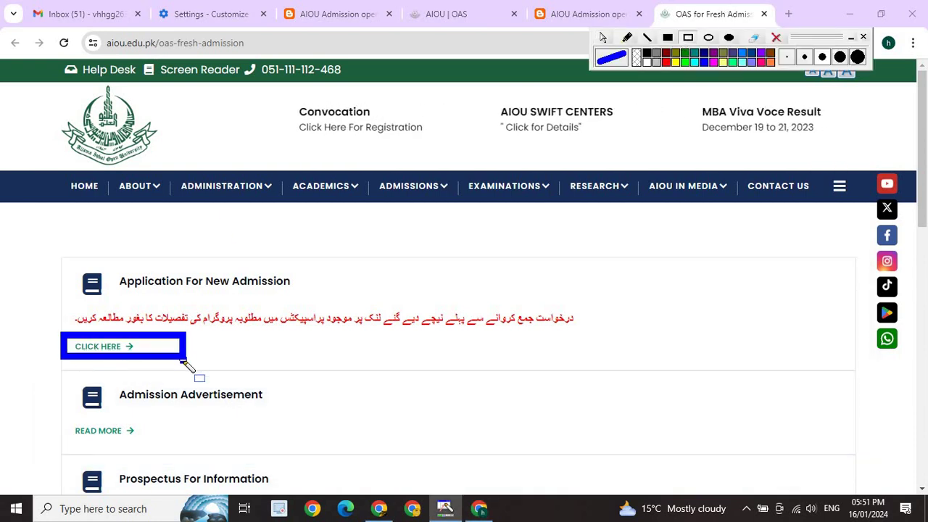
# Open the Application For New Admission portal and clear its view of the translation popup, annotation toolbar and drawn rectangle.
pyautogui.click(113, 350)
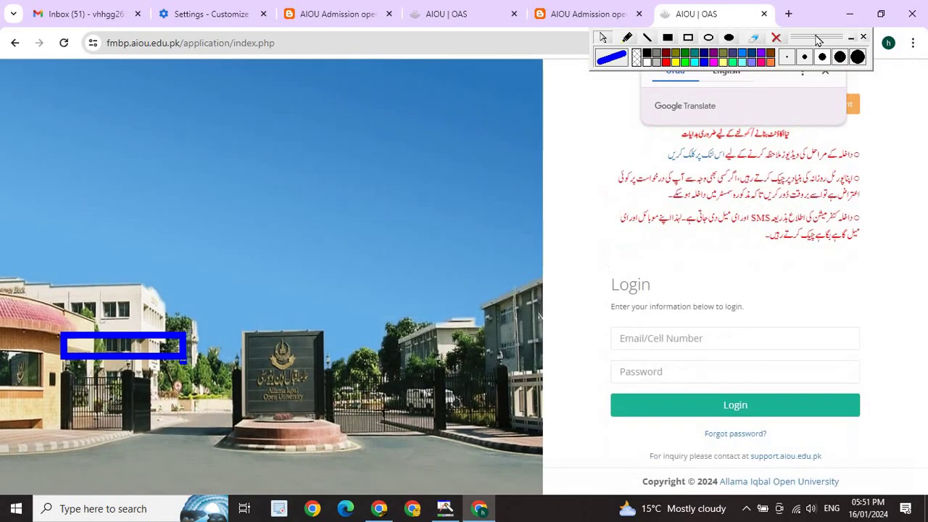
pyautogui.moveTo(814, 36)
pyautogui.mouseDown()
pyautogui.moveTo(818, 152)
pyautogui.moveTo(782, 423)
pyautogui.moveTo(790, 499)
pyautogui.mouseUp()
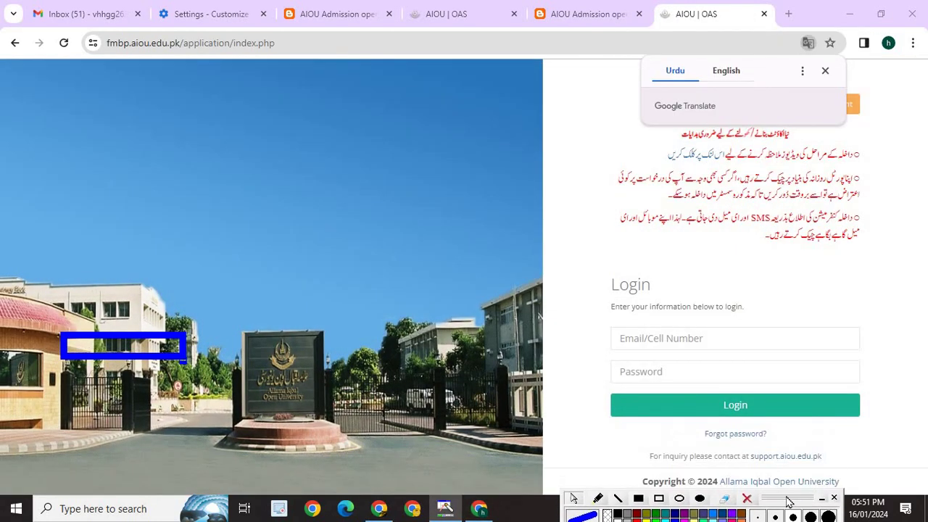
pyautogui.click(824, 72)
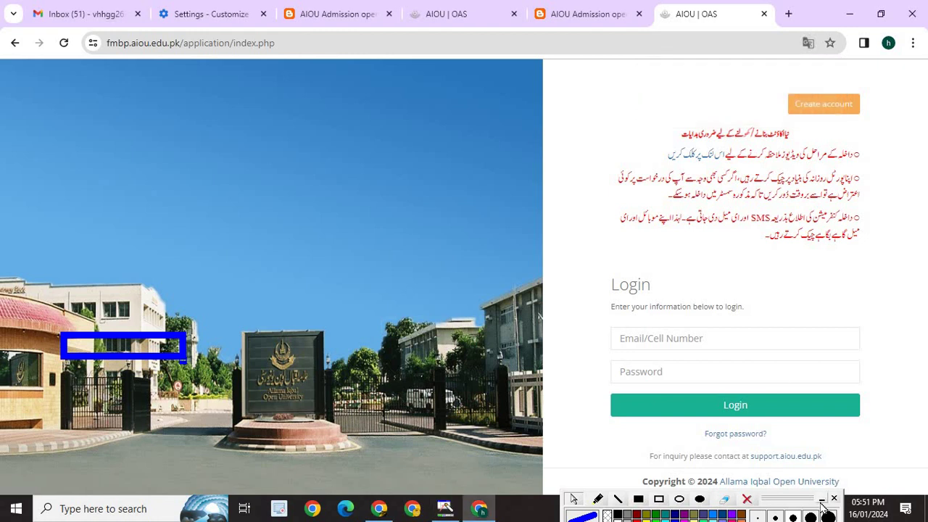
pyautogui.moveTo(786, 500); pyautogui.dragTo(786, 512)
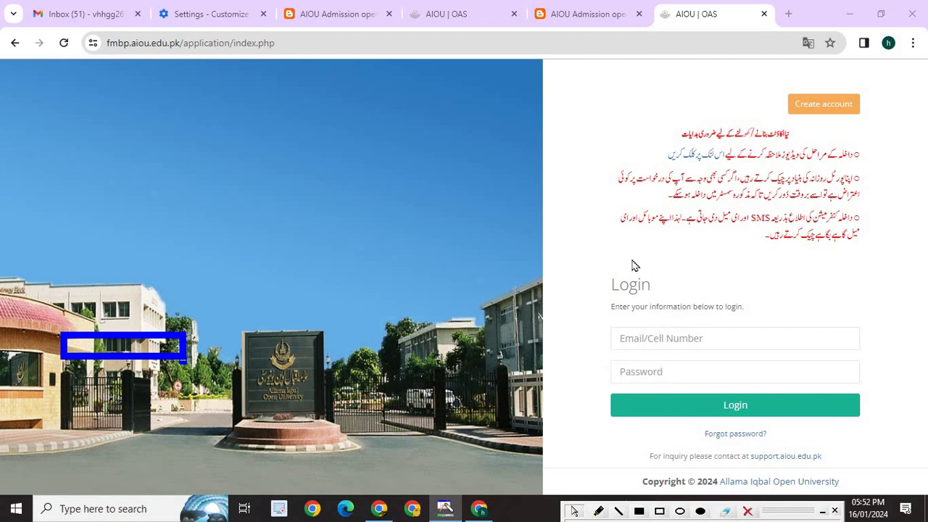
pyautogui.click(748, 512)
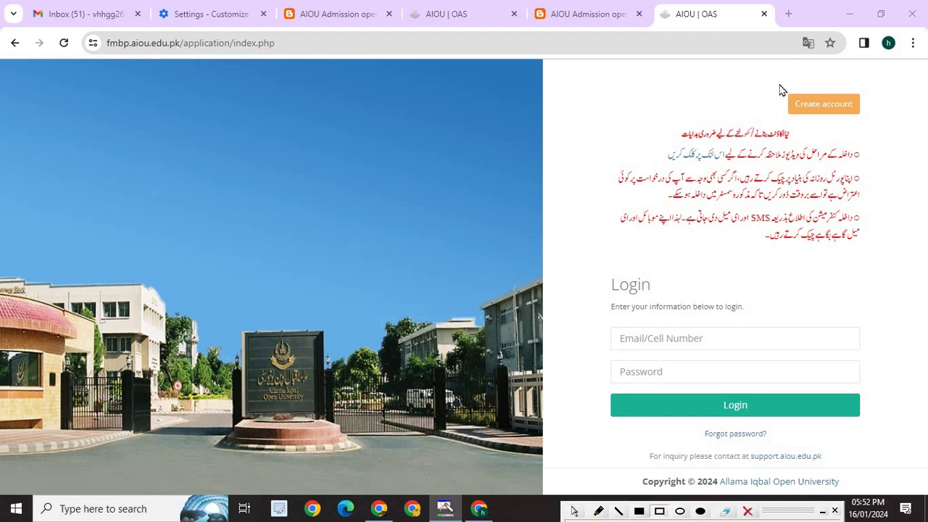
# Outline Create account with a thin blue rectangle and open the registration form, clearing the outline.
pyautogui.moveTo(773, 82)
pyautogui.mouseDown()
pyautogui.moveTo(845, 137)
pyautogui.moveTo(895, 137)
pyautogui.moveTo(883, 122)
pyautogui.mouseUp()
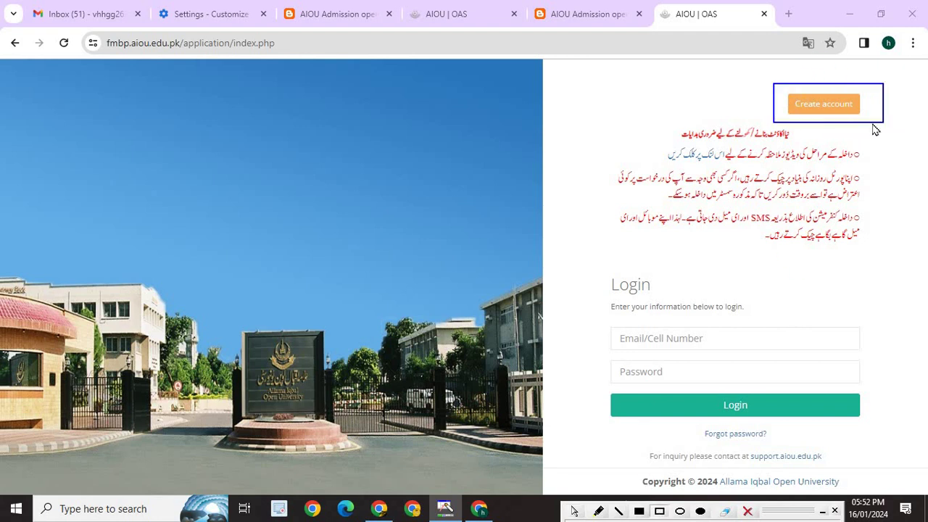
pyautogui.click(831, 113)
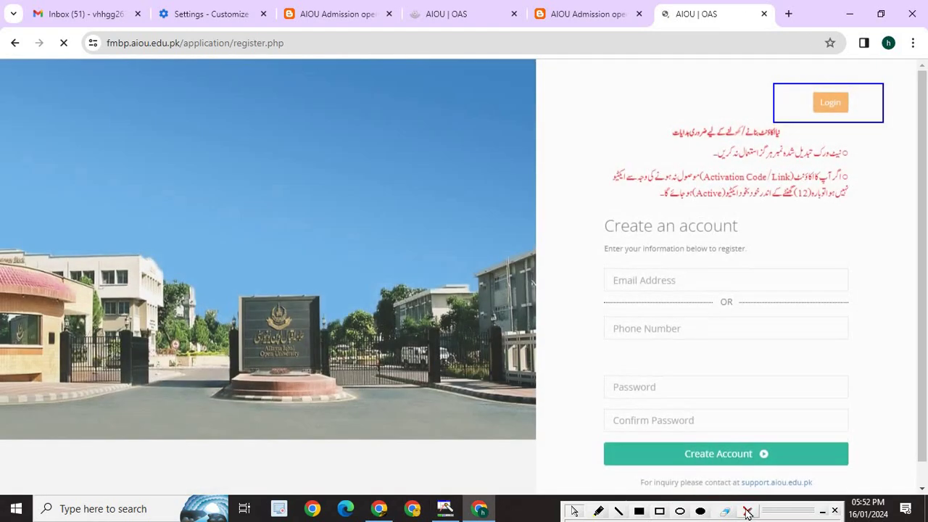
pyautogui.click(749, 511)
# Register a new admission account with the applicant's email address and the account password, entered again for confirmation.
pyautogui.click(635, 282)
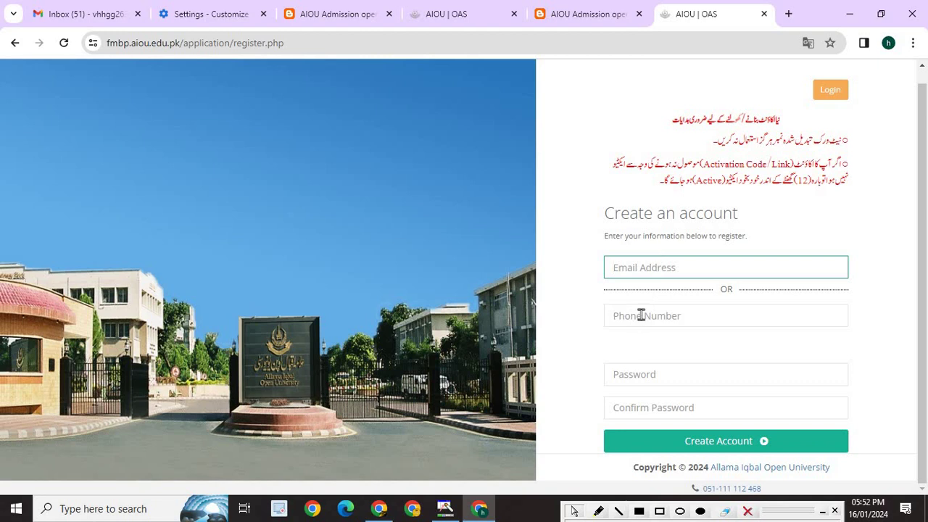
pyautogui.hotkey('ctrl', 'v')
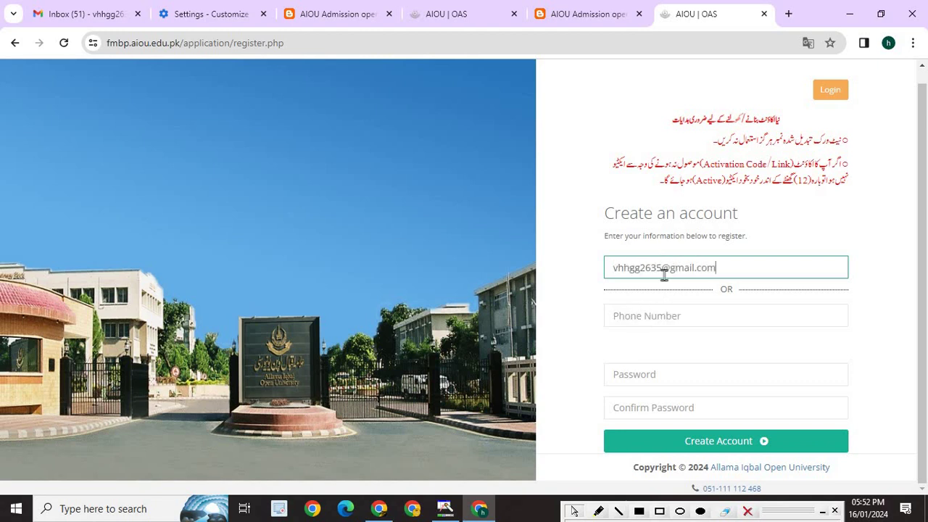
pyautogui.click(654, 373)
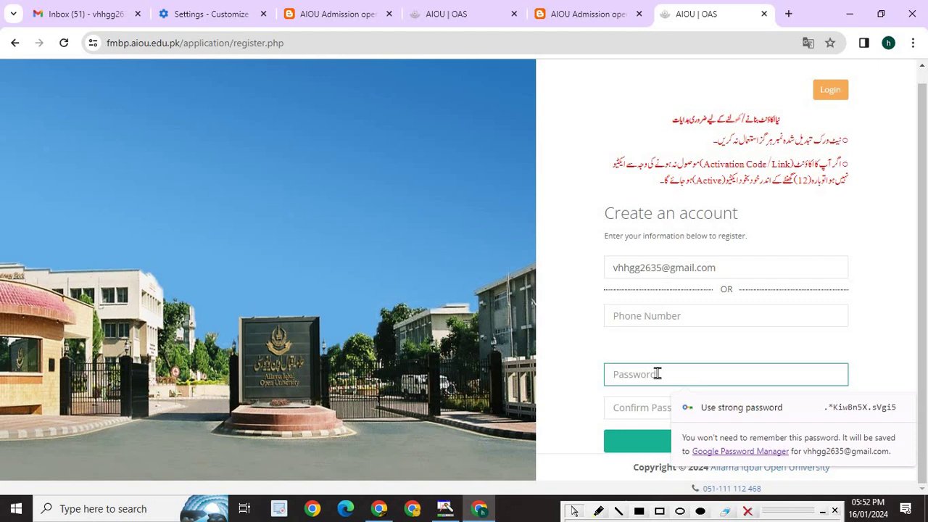
pyautogui.write('••')
pyautogui.click(638, 406)
pyautogui.write('•')
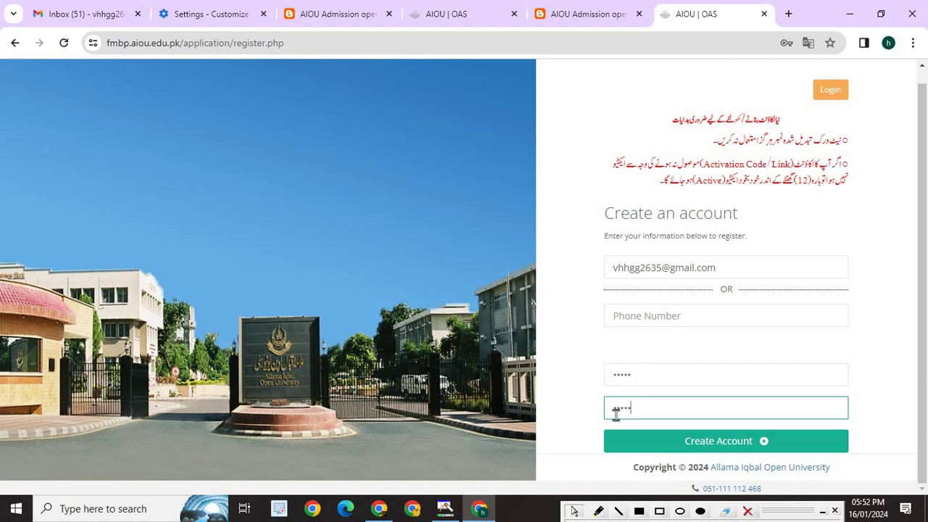
pyautogui.click(709, 448)
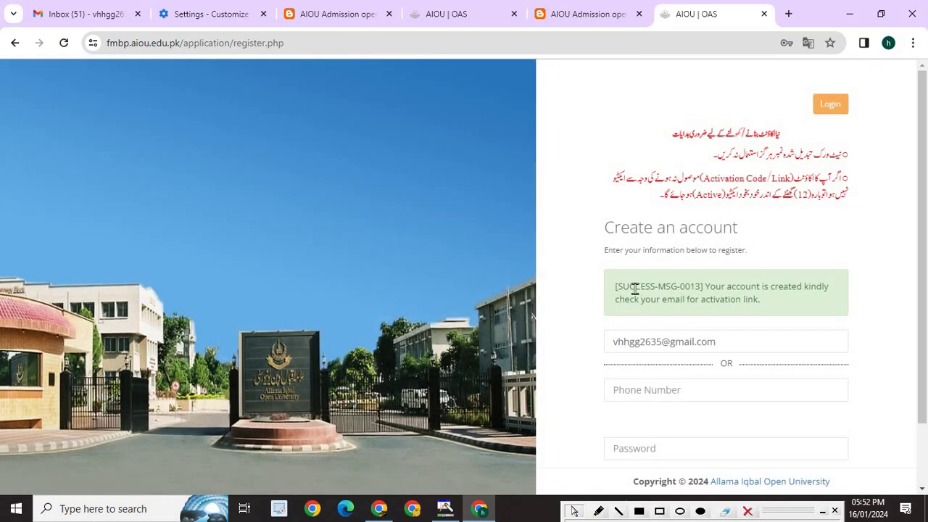
pyautogui.moveTo(643, 290); pyautogui.dragTo(772, 305)
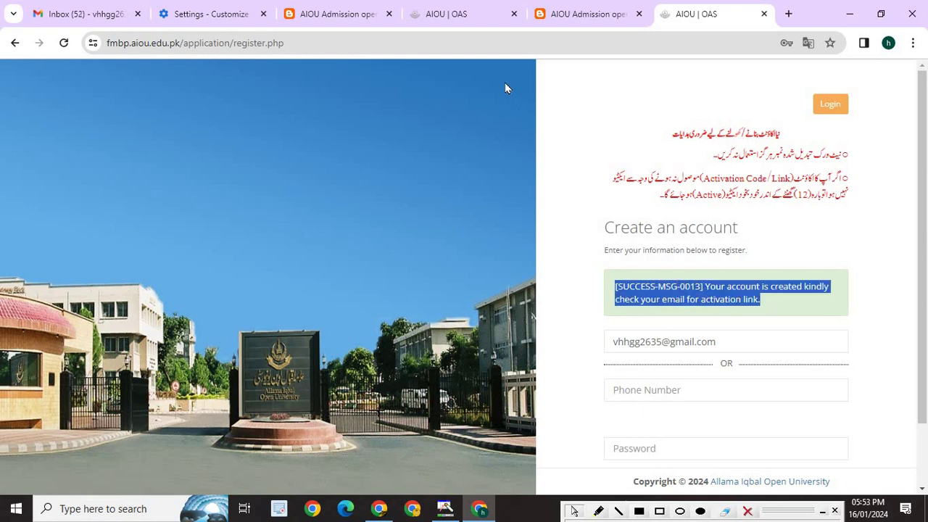
# Switch to the Gmail inbox and activate the account through the Click Here link in the "AIOU - Online account created" email.
pyautogui.click(121, 12)
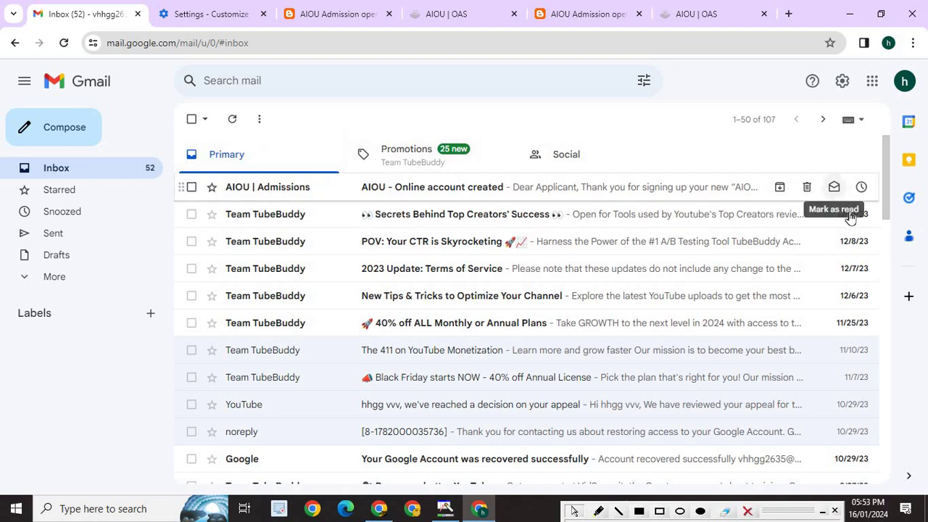
pyautogui.click(417, 198)
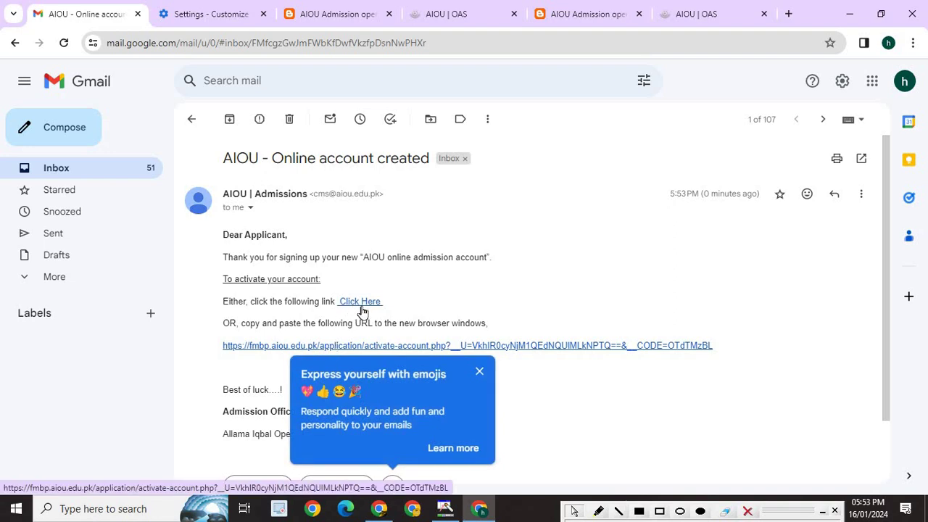
pyautogui.click(362, 304)
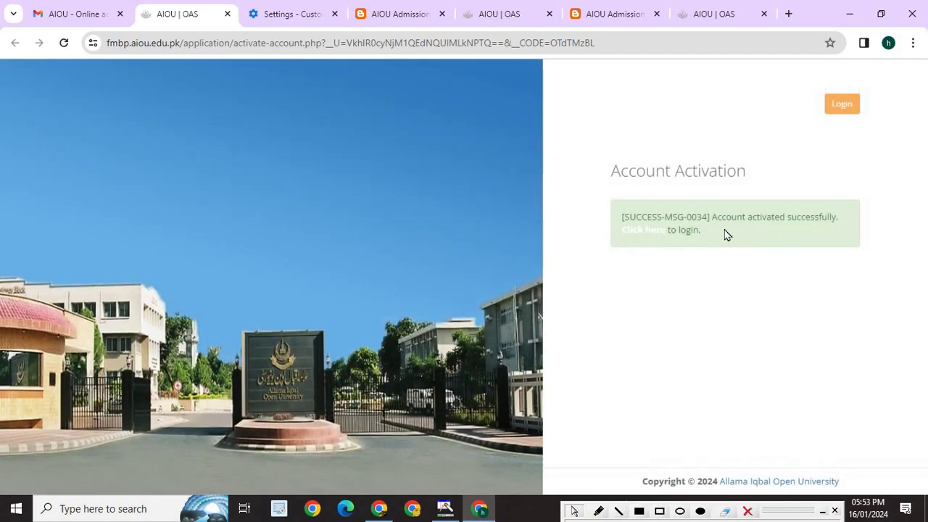
# Log in to the admission portal with the applicant's email address and the account password, and save the password in the browser.
pyautogui.click(649, 233)
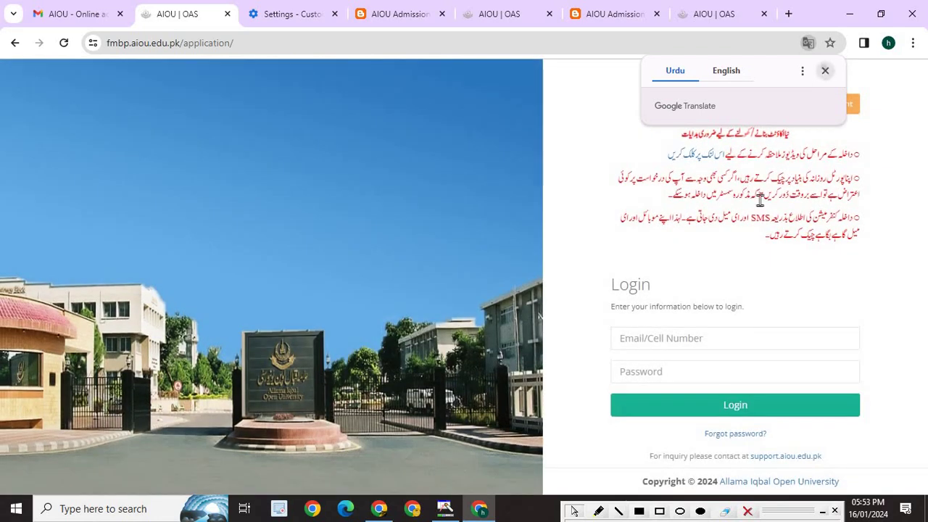
pyautogui.click(825, 71)
pyautogui.click(653, 339)
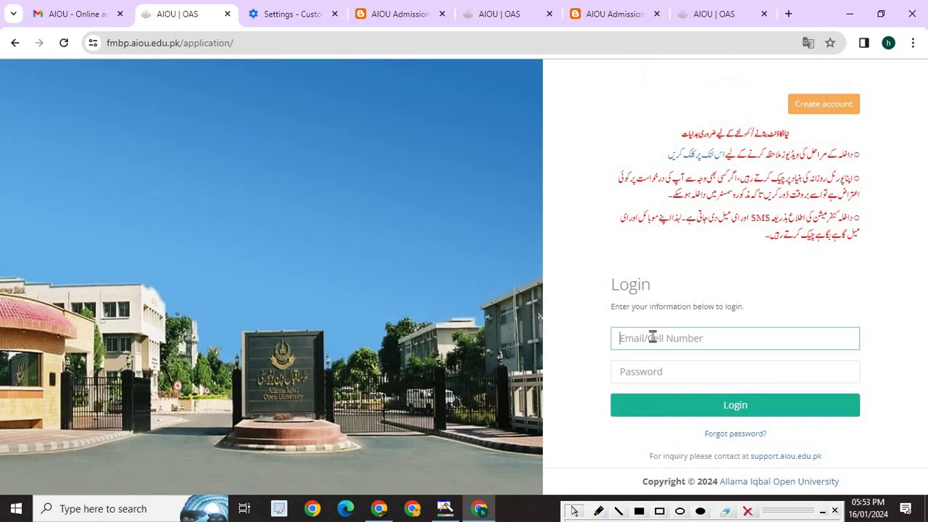
pyautogui.hotkey('ctrl', 'v')
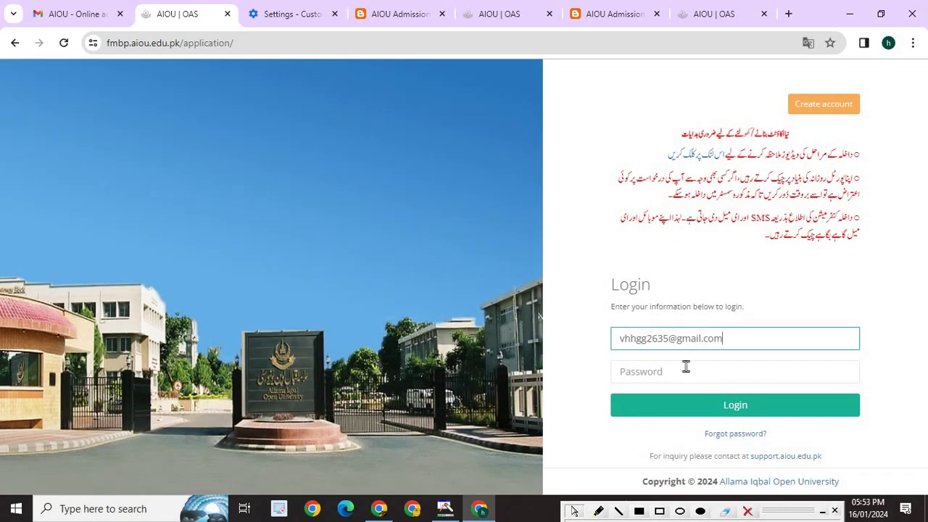
pyautogui.click(661, 372)
pyautogui.write('a')
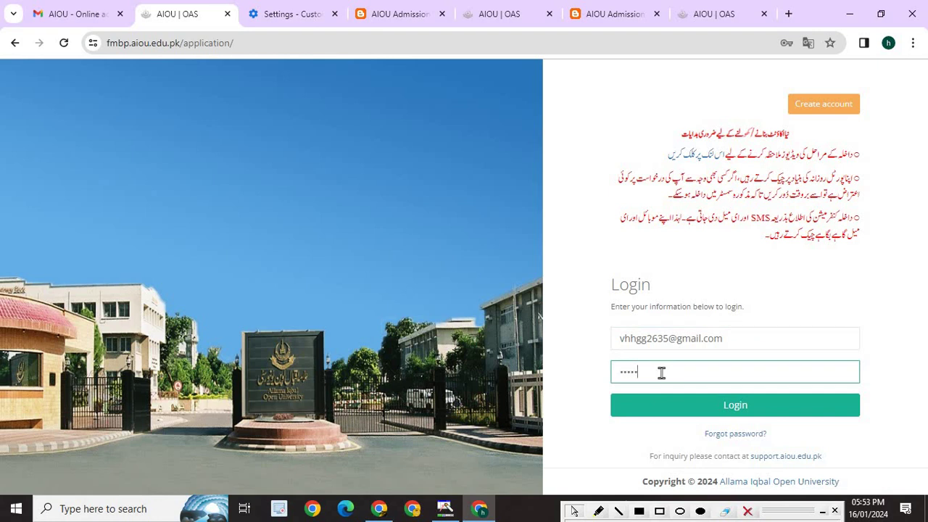
pyautogui.click(745, 412)
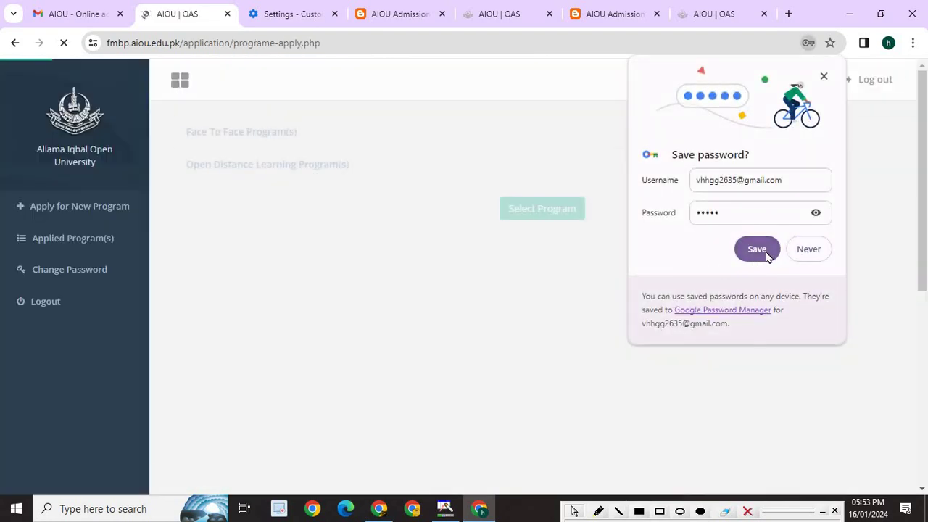
pyautogui.click(764, 254)
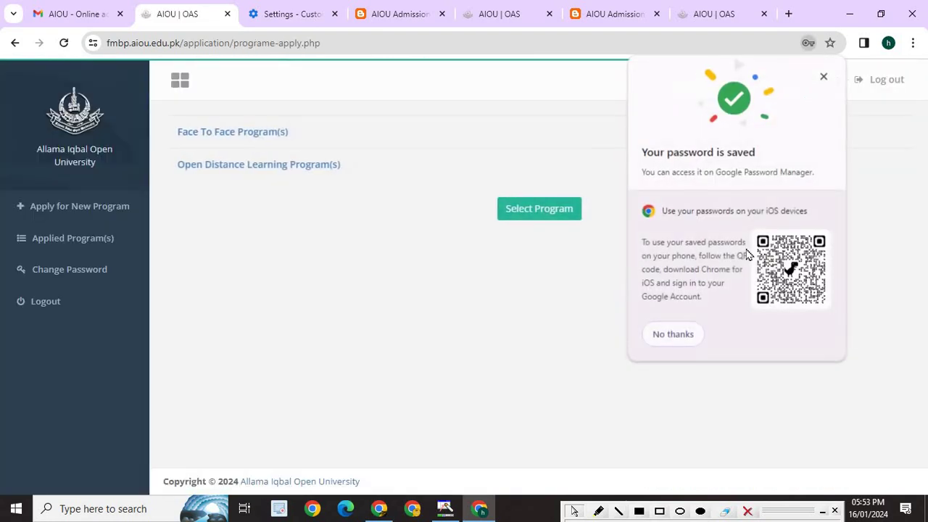
pyautogui.click(673, 335)
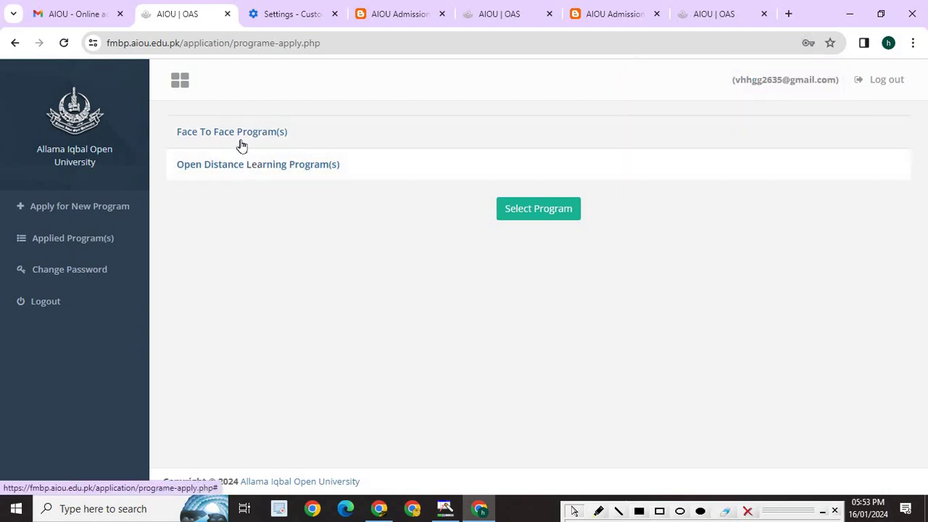
# Check the Face To Face programs, and mark ODL - SSC/E-SKILL COURSES/ARABIC COURSES/MIDDLE-TECH among the Open Distance Learning programs.
pyautogui.click(237, 141)
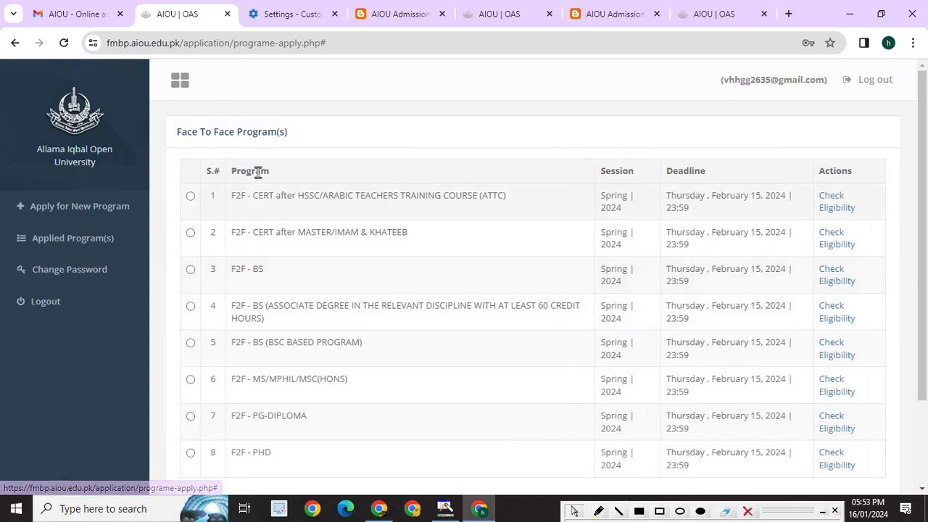
pyautogui.click(226, 139)
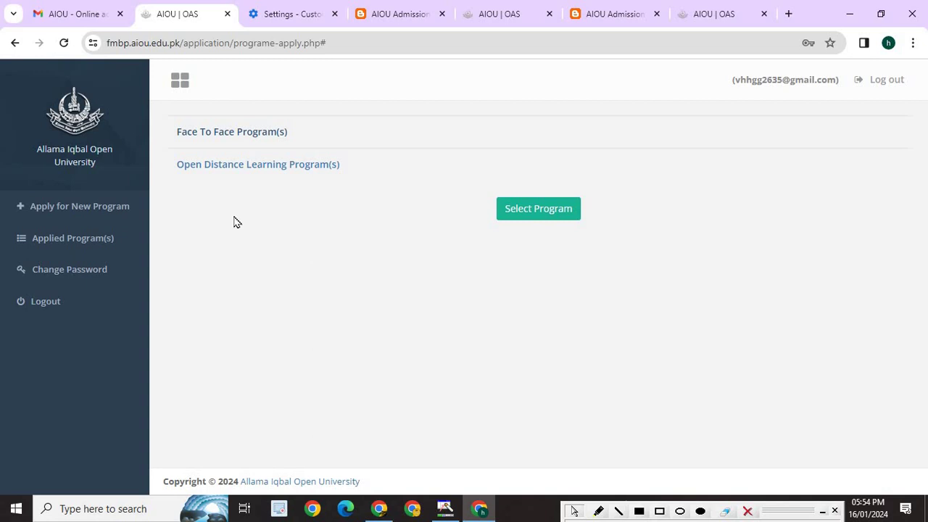
pyautogui.click(246, 177)
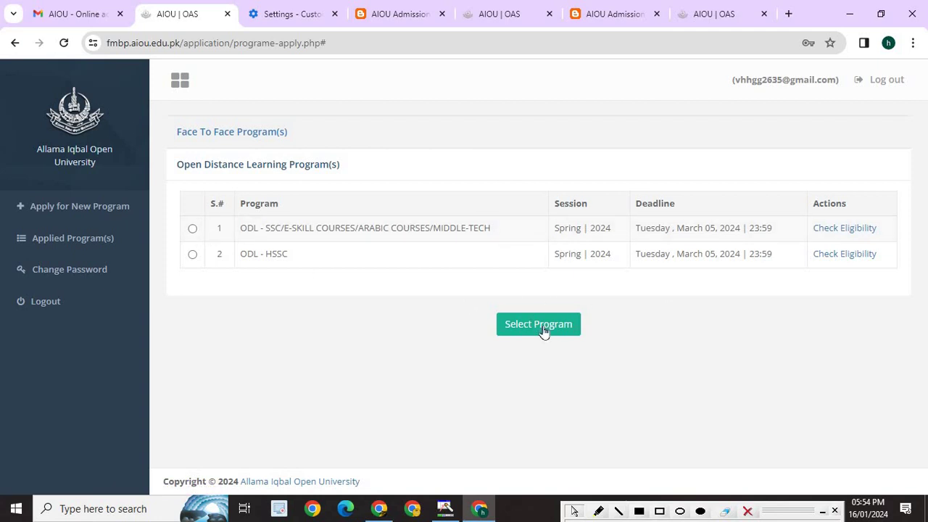
pyautogui.click(191, 229)
pyautogui.click(824, 511)
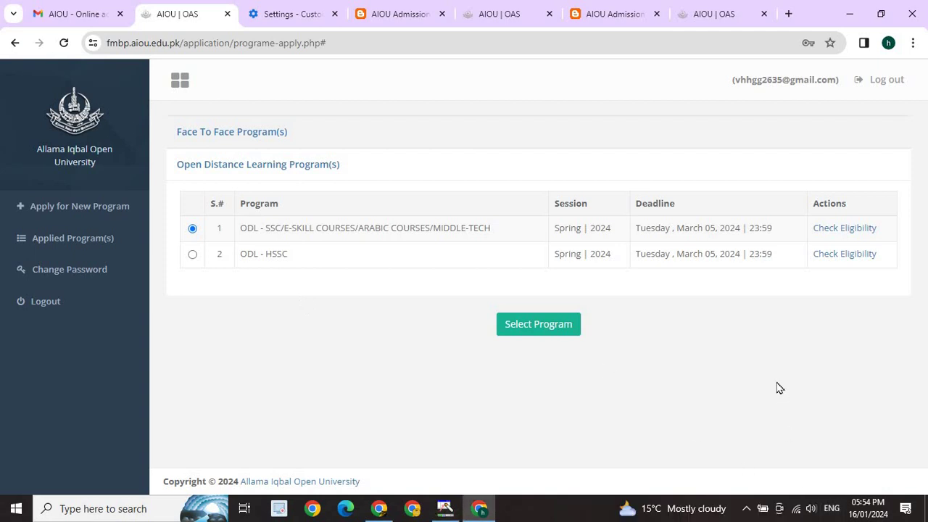